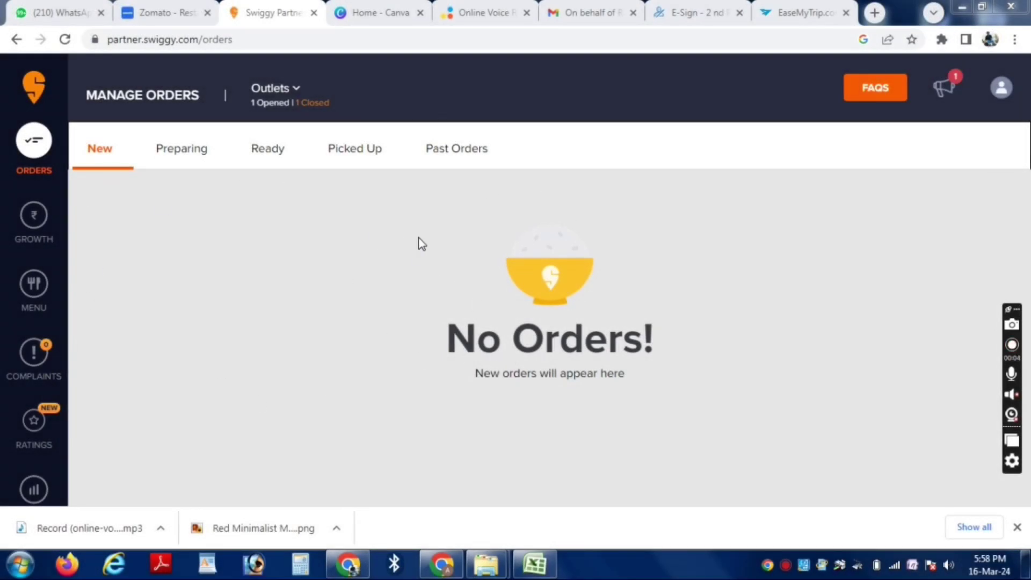
Open the menu editor for the Chinese Kitchen outlet on Bareilly Gate Rd.
{"action": "left_click", "coordinate": [28, 293]}
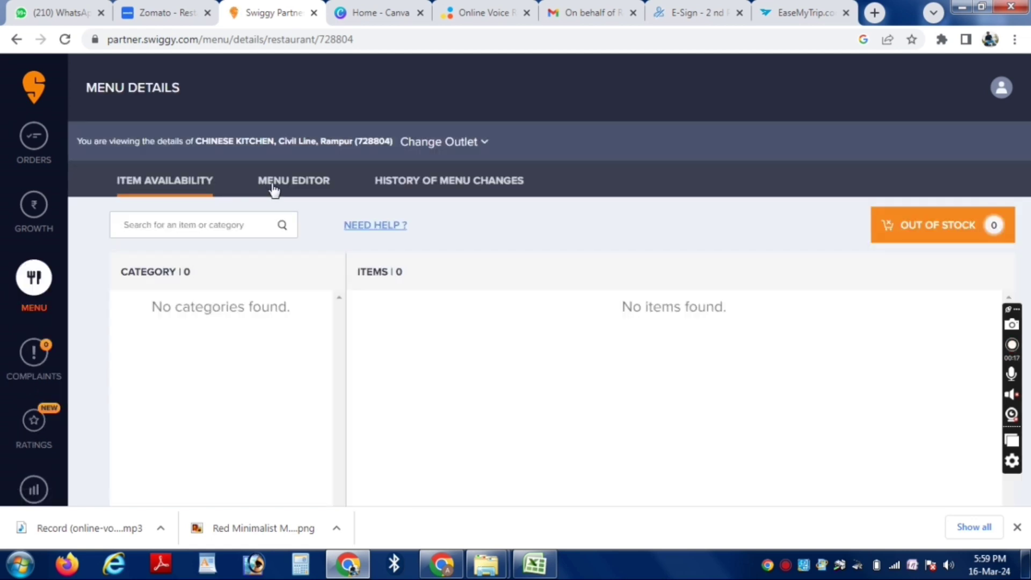
{"action": "left_click", "coordinate": [274, 190]}
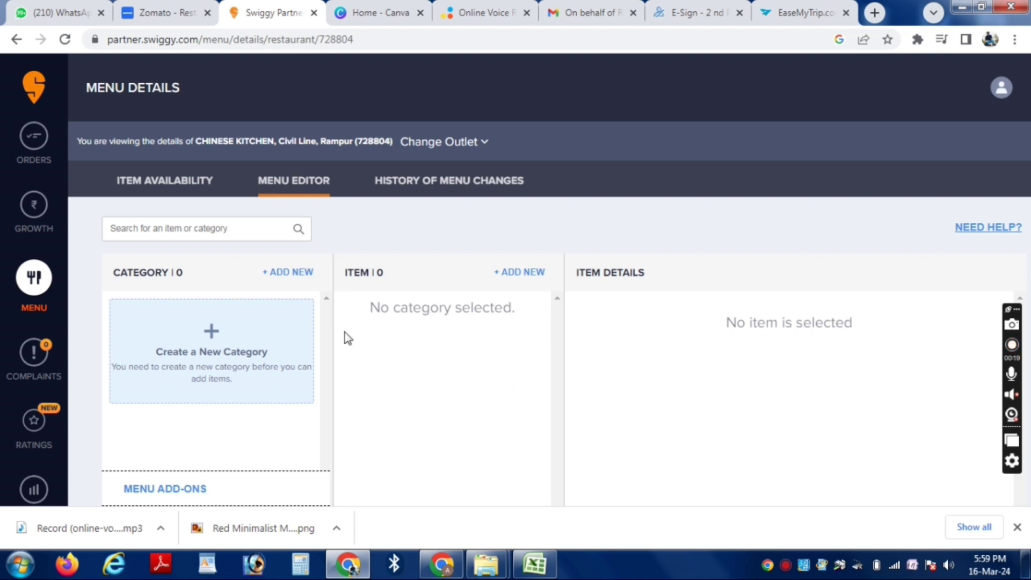
{"action": "left_click", "coordinate": [470, 142]}
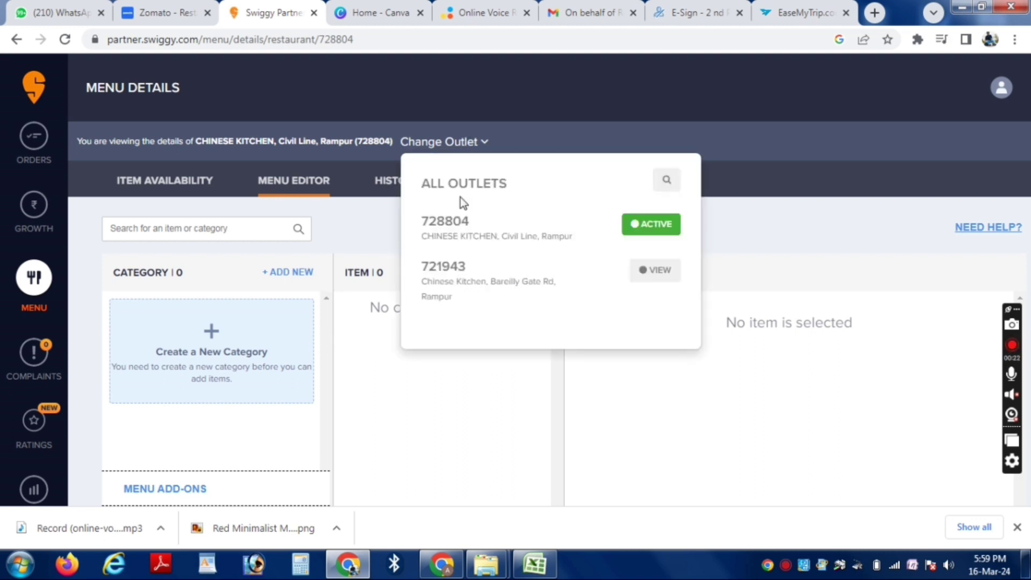
{"action": "left_click", "coordinate": [658, 271]}
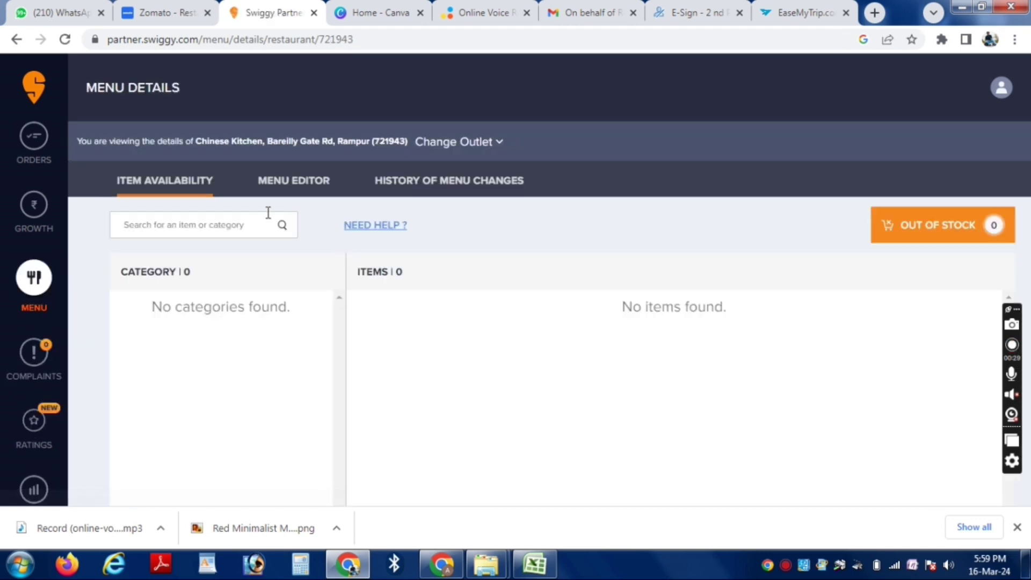
{"action": "left_click", "coordinate": [311, 183]}
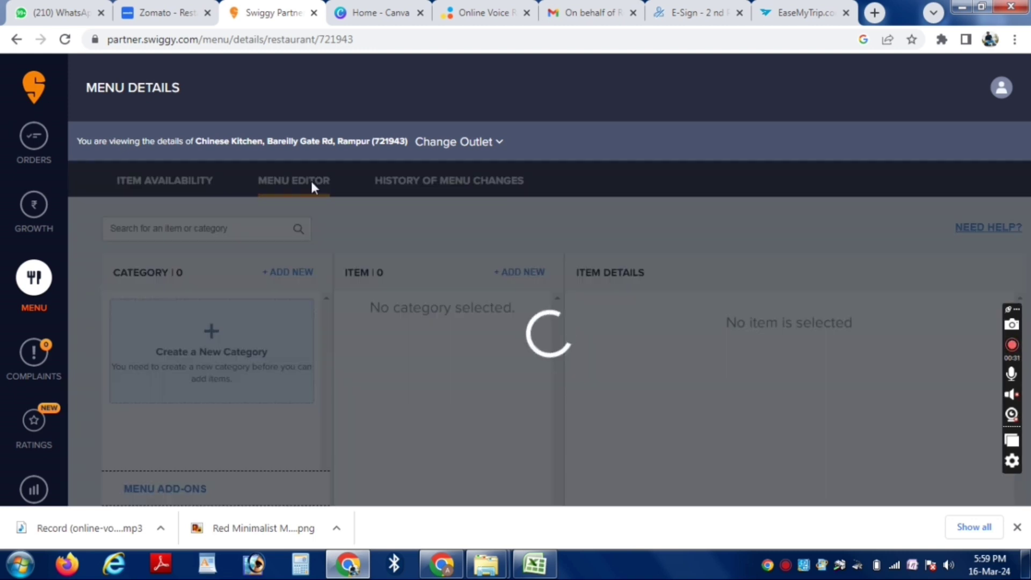
Open the Veg chowmein item in the nota subcategory of Chowmein.
{"action": "scroll", "coordinate": [478, 408], "scroll_direction": "down", "scroll_amount": 1}
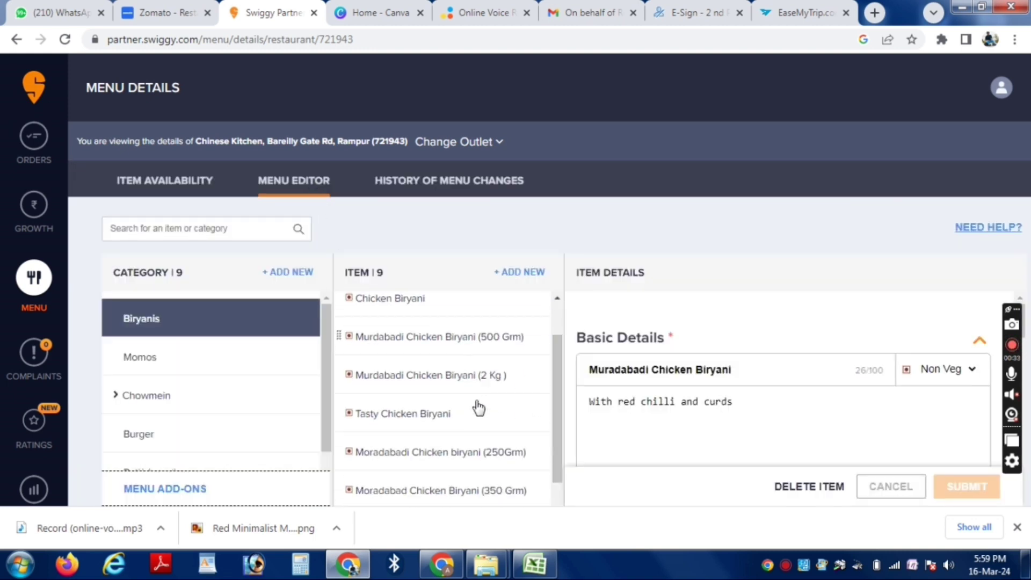
{"action": "scroll", "coordinate": [478, 408], "scroll_direction": "down", "scroll_amount": 1}
{"action": "scroll", "coordinate": [437, 421], "scroll_direction": "down", "scroll_amount": 2}
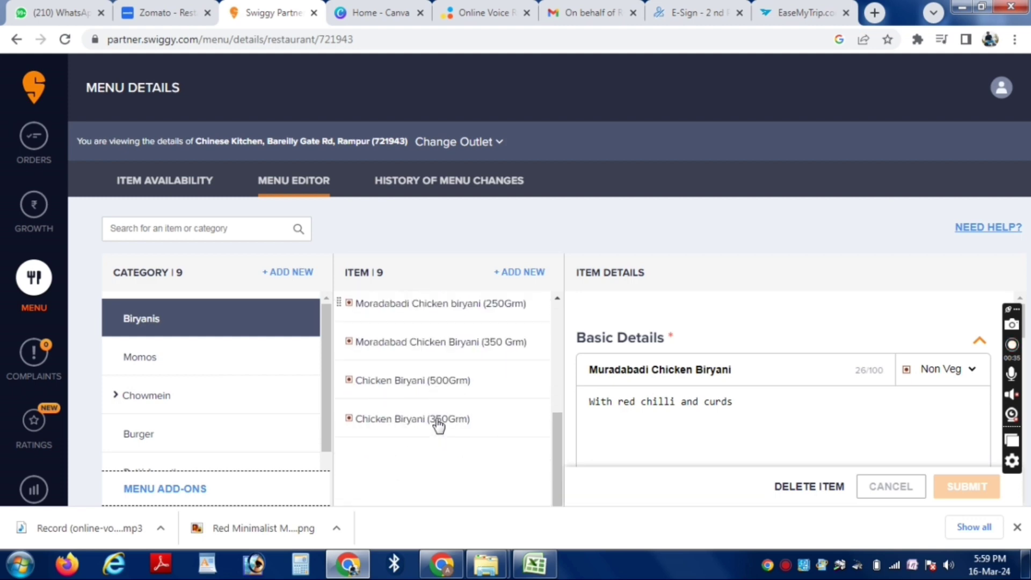
{"action": "scroll", "coordinate": [440, 424], "scroll_direction": "up", "scroll_amount": 4}
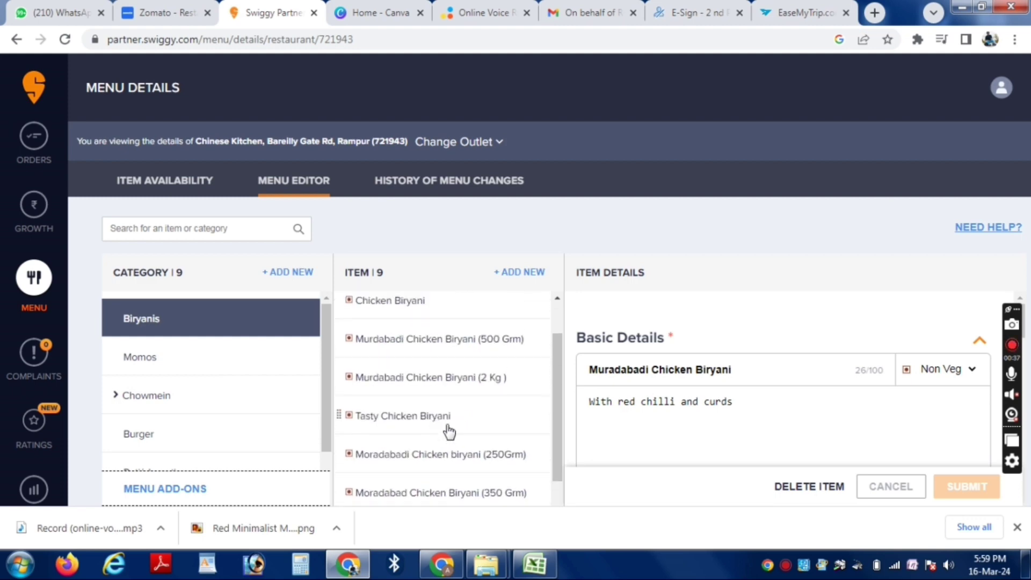
{"action": "scroll", "coordinate": [448, 427], "scroll_direction": "down", "scroll_amount": 2}
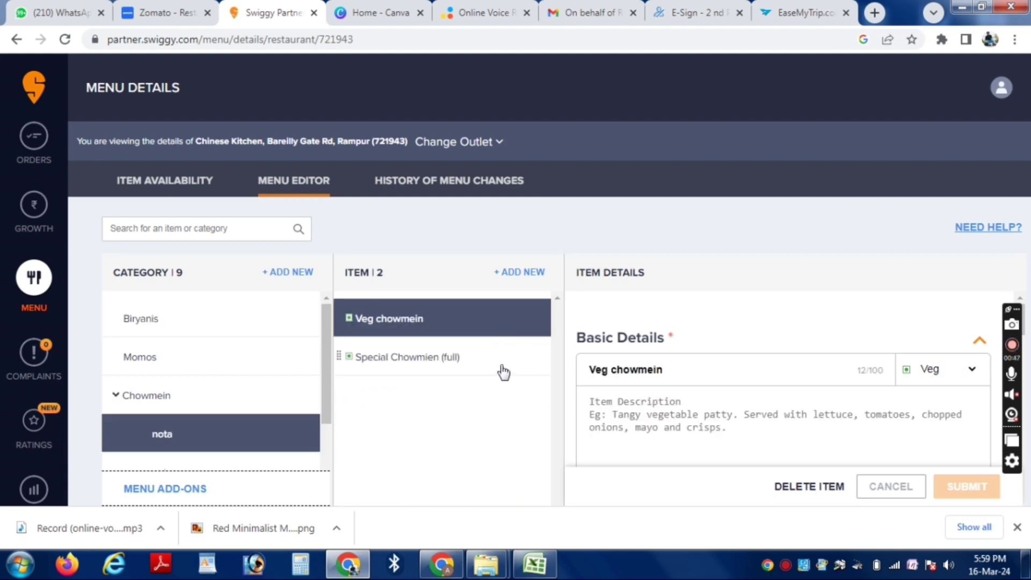
{"action": "left_click", "coordinate": [504, 369]}
{"action": "left_click", "coordinate": [470, 329]}
Set the item price of Veg chowmein to 50.
{"action": "scroll", "coordinate": [750, 341], "scroll_direction": "down", "scroll_amount": 3}
{"action": "scroll", "coordinate": [741, 351], "scroll_direction": "down", "scroll_amount": 4}
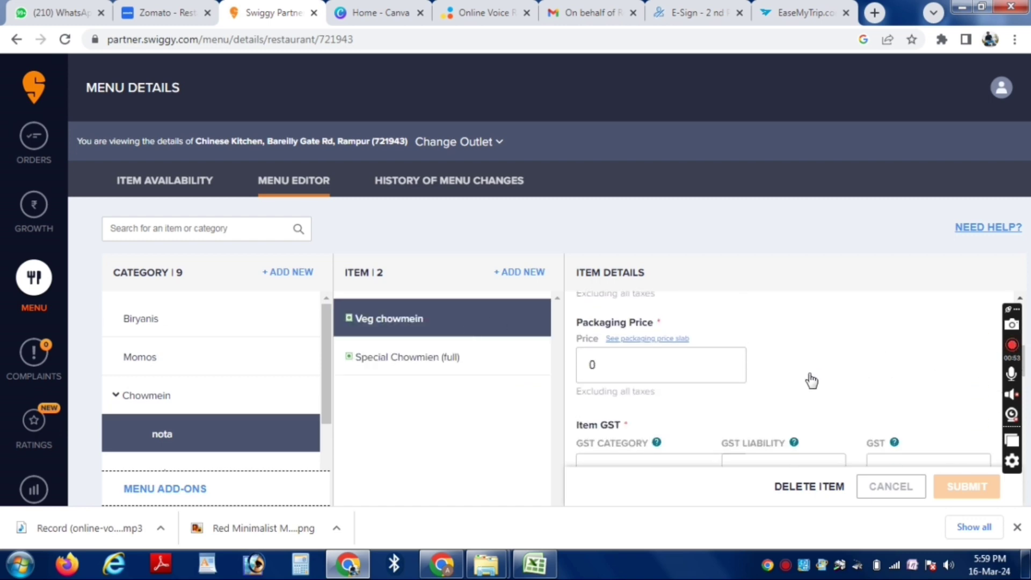
{"action": "scroll", "coordinate": [814, 376], "scroll_direction": "down", "scroll_amount": 3}
{"action": "scroll", "coordinate": [810, 381], "scroll_direction": "up", "scroll_amount": 5}
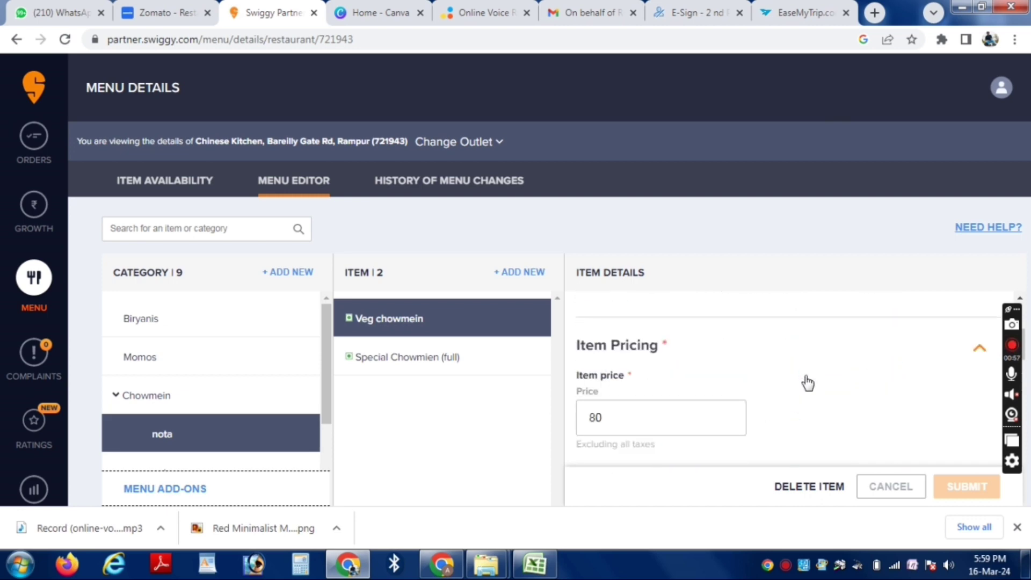
{"action": "scroll", "coordinate": [808, 383], "scroll_direction": "down", "scroll_amount": 3}
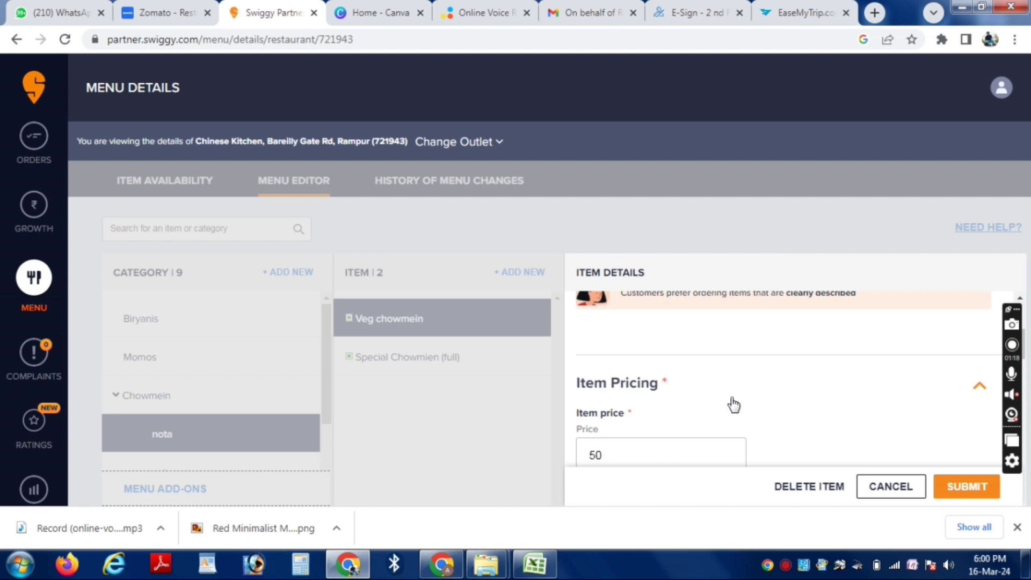
Start a Quantity variant group for Veg chowmein and define its first option as Full with an additional price of 49.
{"action": "scroll", "coordinate": [795, 360], "scroll_direction": "down", "scroll_amount": 1}
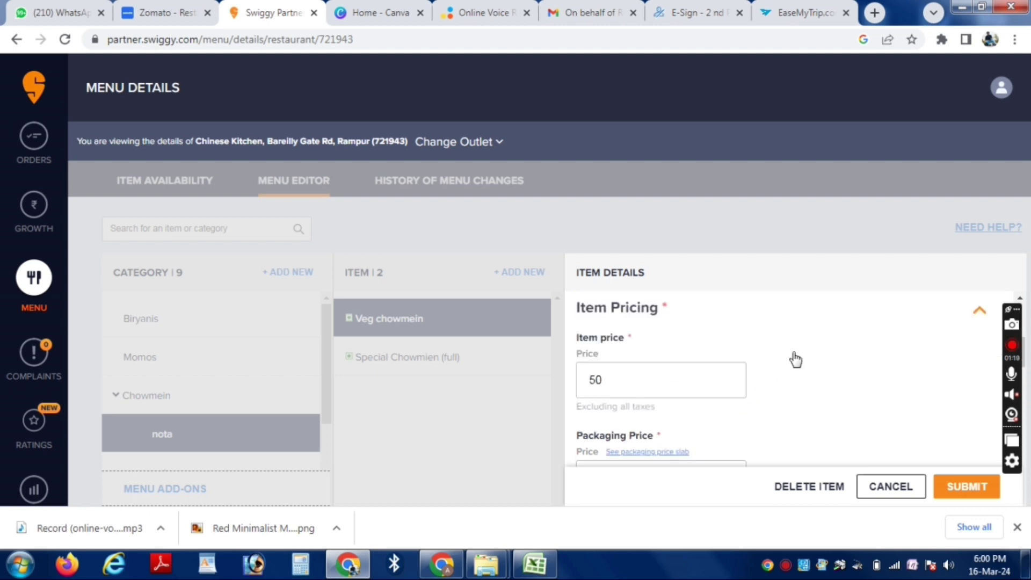
{"action": "scroll", "coordinate": [795, 360], "scroll_direction": "down", "scroll_amount": 5}
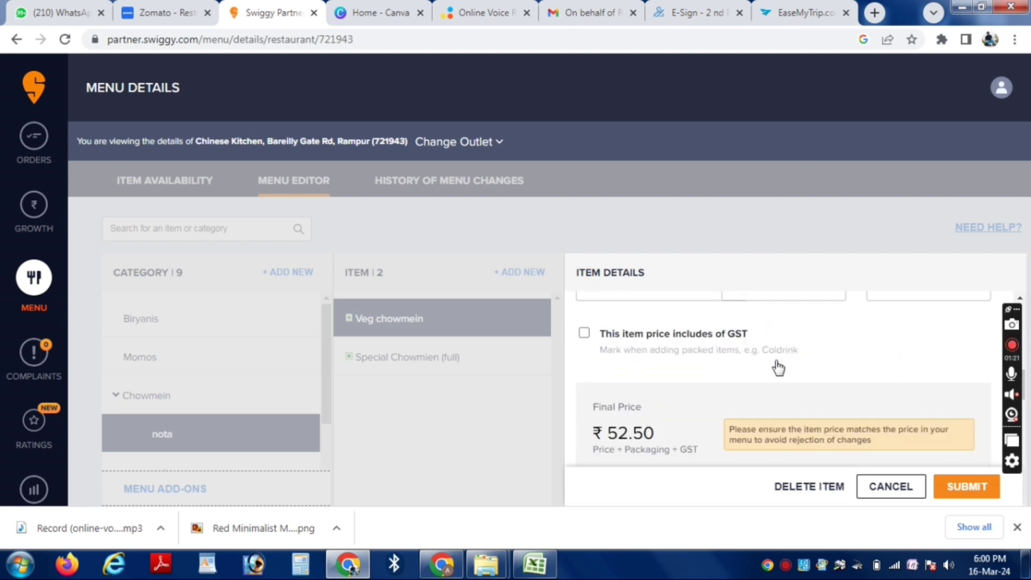
{"action": "scroll", "coordinate": [775, 369], "scroll_direction": "up", "scroll_amount": 1}
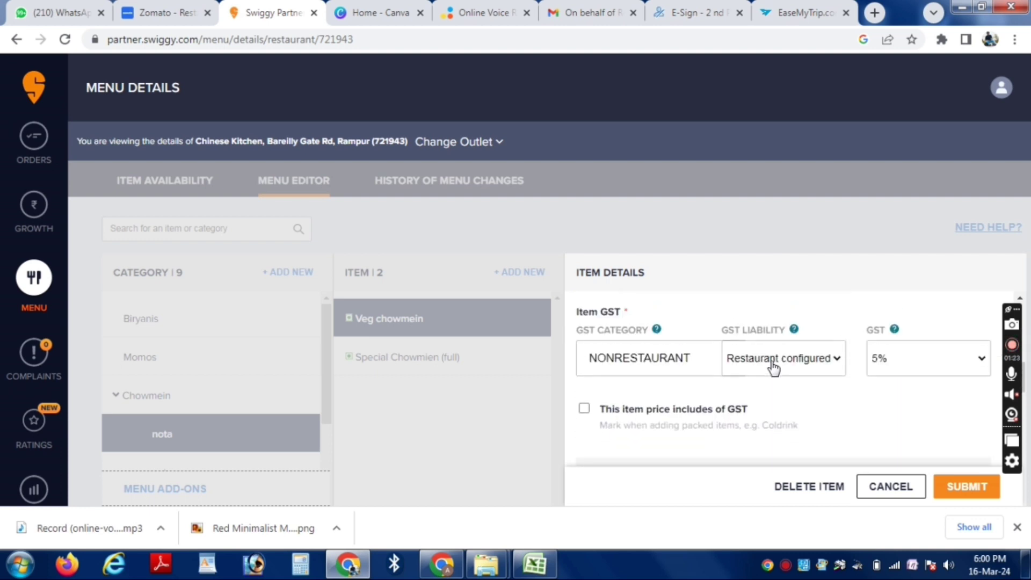
{"action": "scroll", "coordinate": [774, 369], "scroll_direction": "down", "scroll_amount": 4}
{"action": "scroll", "coordinate": [761, 368], "scroll_direction": "down", "scroll_amount": 3}
{"action": "scroll", "coordinate": [759, 369], "scroll_direction": "up", "scroll_amount": 1}
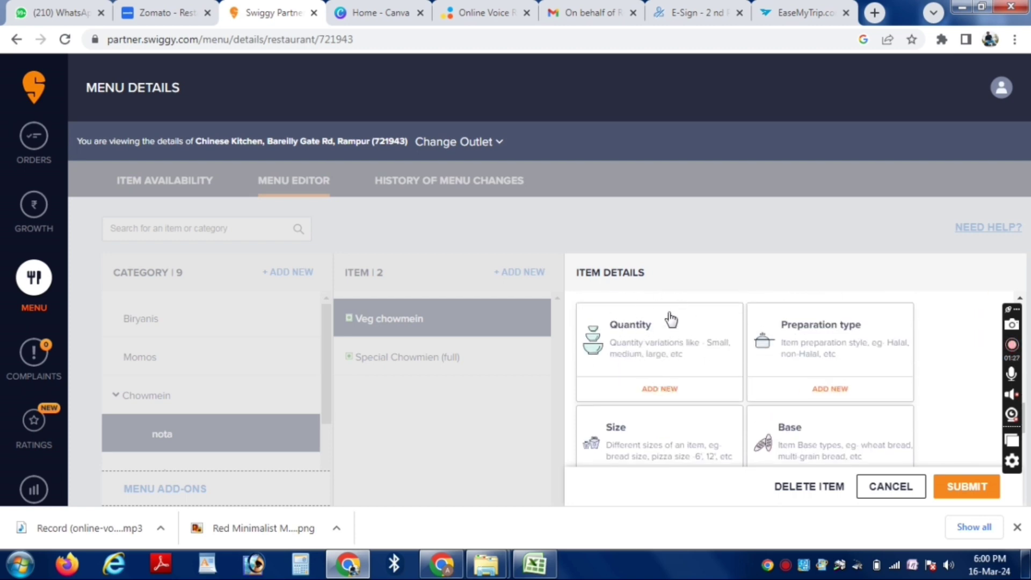
{"action": "left_click", "coordinate": [691, 350]}
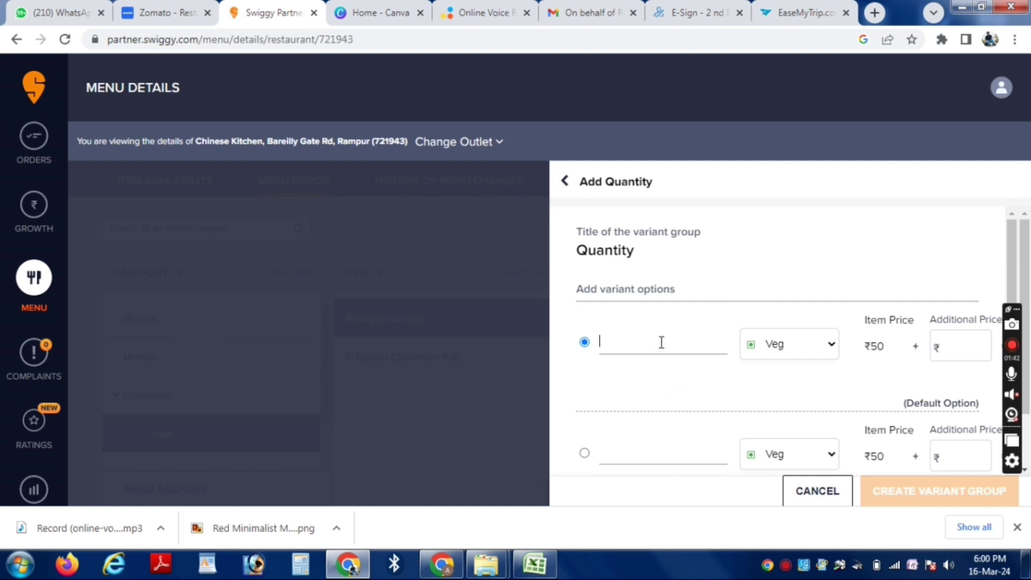
{"action": "type", "text": "FULL"}
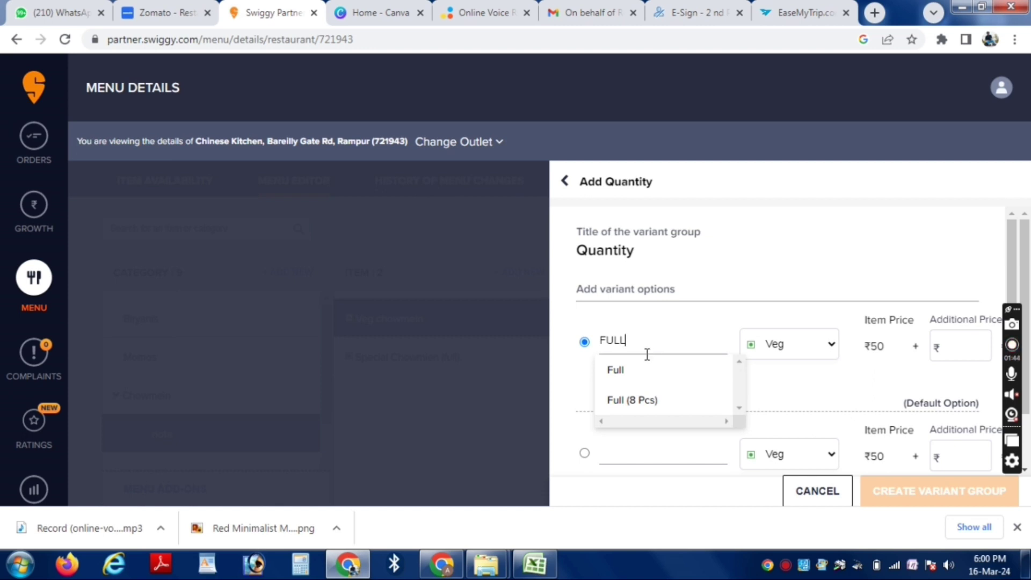
{"action": "left_click", "coordinate": [646, 369]}
{"action": "left_click", "coordinate": [965, 346]}
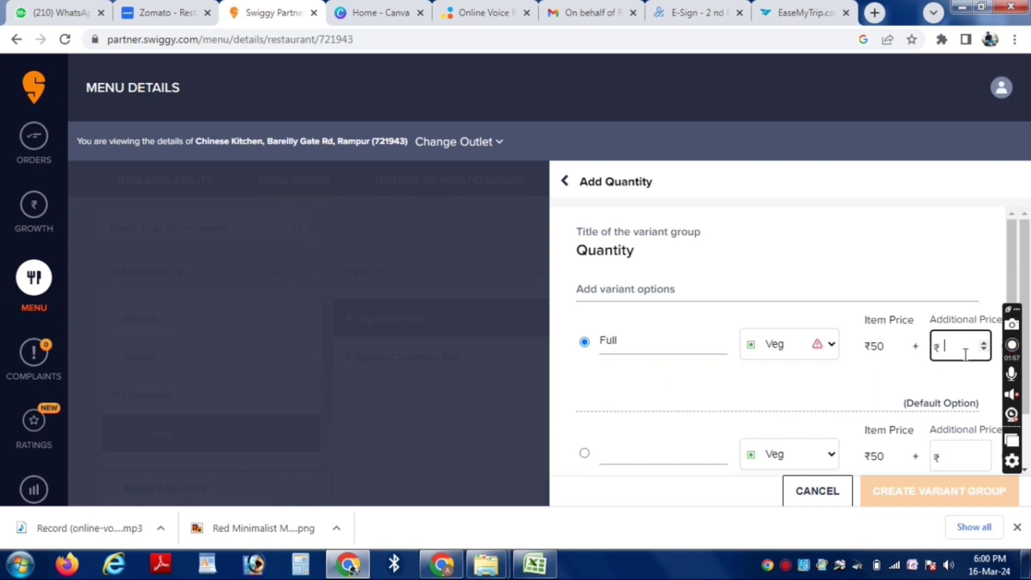
{"action": "type", "text": "49"}
{"action": "left_click", "coordinate": [867, 377]}
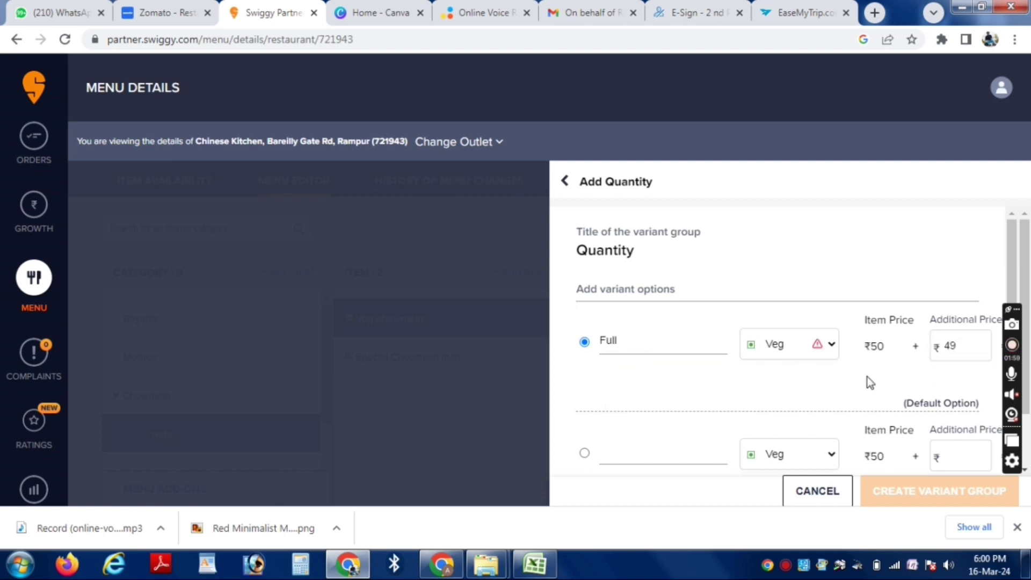
Check the final price calculated for the Full option in the Quantity variant group.
{"action": "scroll", "coordinate": [814, 420], "scroll_direction": "down", "scroll_amount": 1}
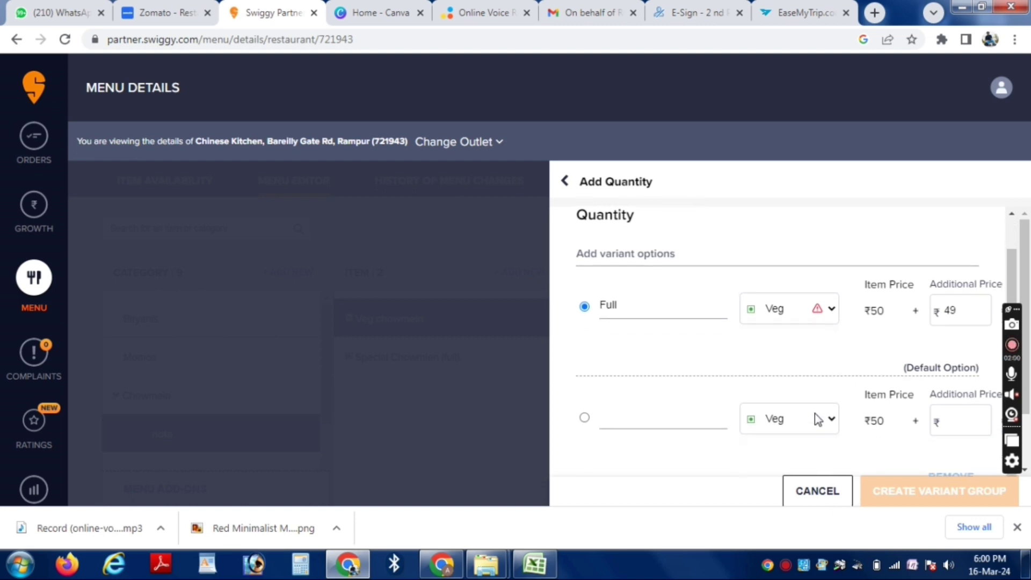
{"action": "scroll", "coordinate": [817, 419], "scroll_direction": "up", "scroll_amount": 1}
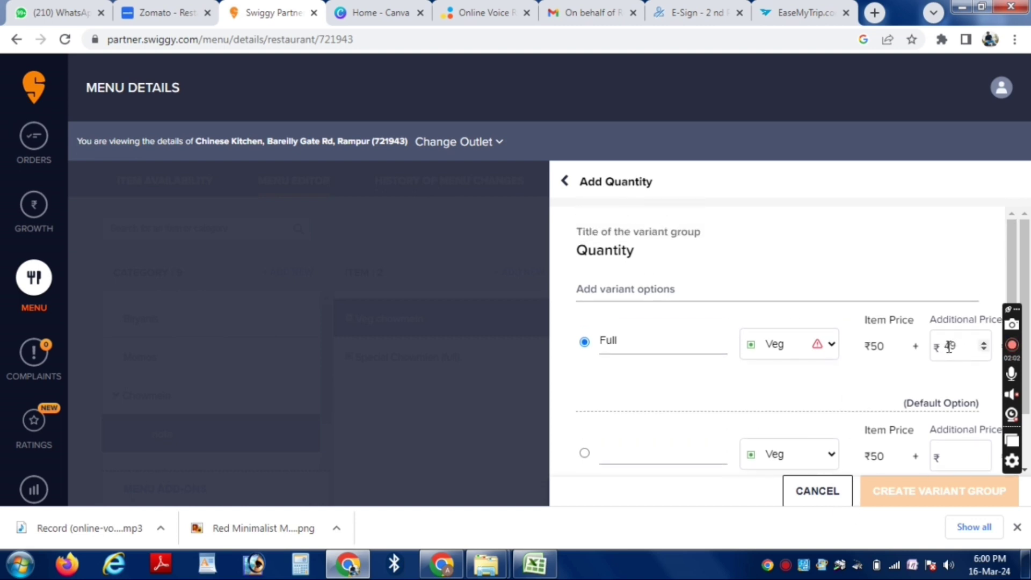
{"action": "scroll", "coordinate": [791, 446], "scroll_direction": "down", "scroll_amount": 3}
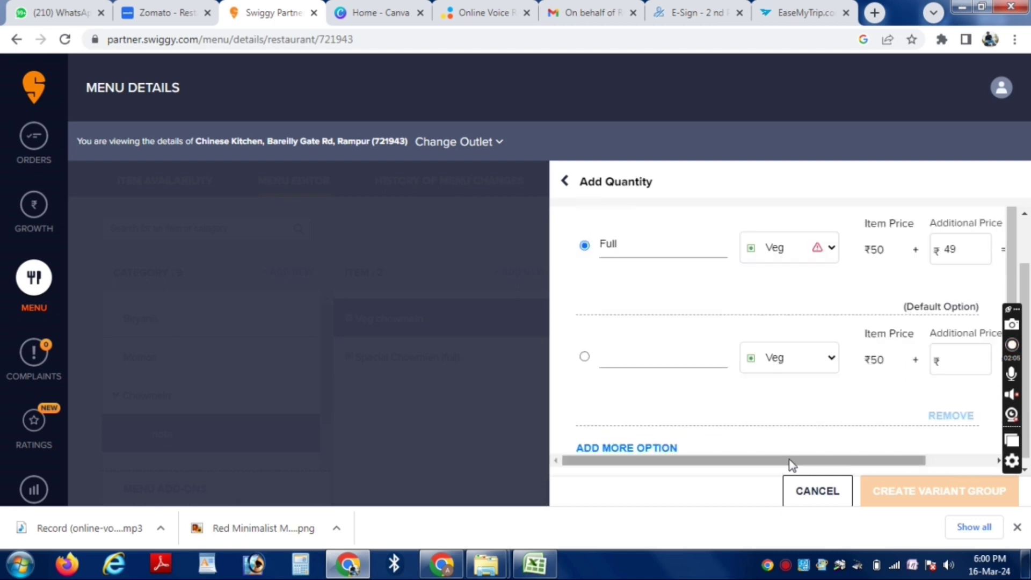
{"action": "left_click_drag", "start_coordinate": [789, 458], "coordinate": [993, 365]}
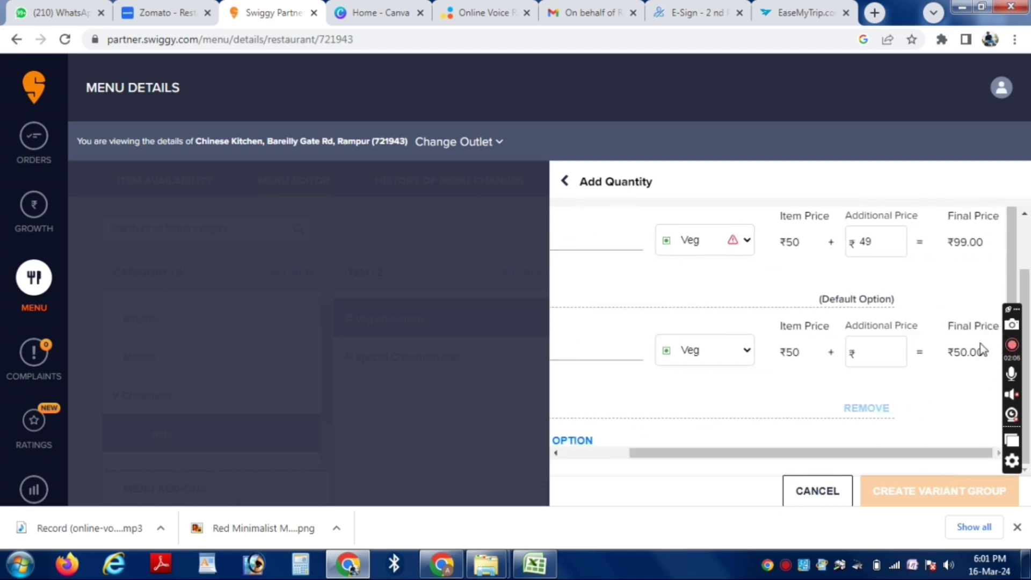
{"action": "double_click", "coordinate": [962, 242]}
{"action": "left_click", "coordinate": [943, 277]}
{"action": "left_click_drag", "start_coordinate": [800, 455], "coordinate": [707, 462]}
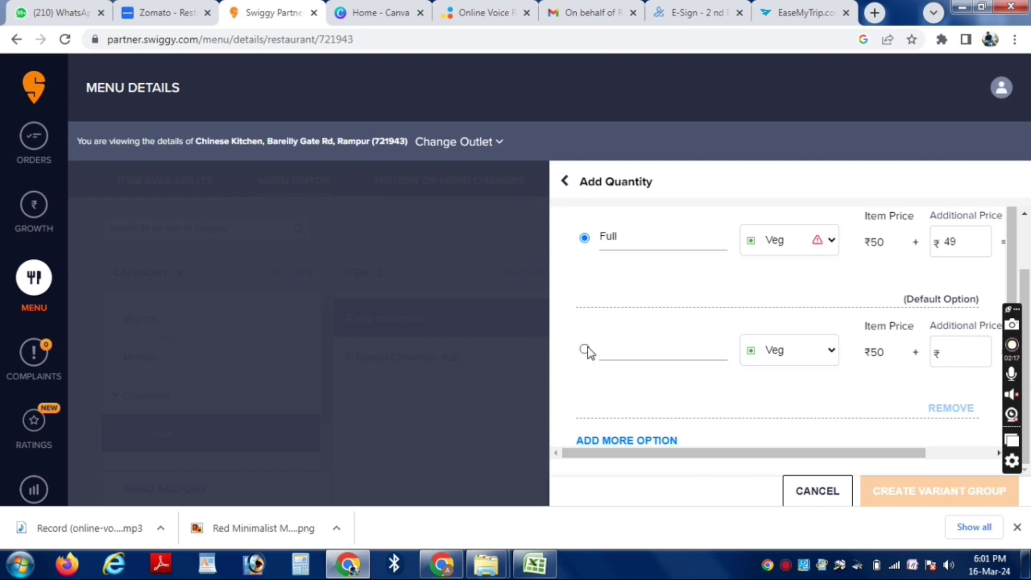
Define the second quantity option as Half, veg, with an additional price of 0.
{"action": "left_click", "coordinate": [629, 355]}
{"action": "type", "text": "HAL"}
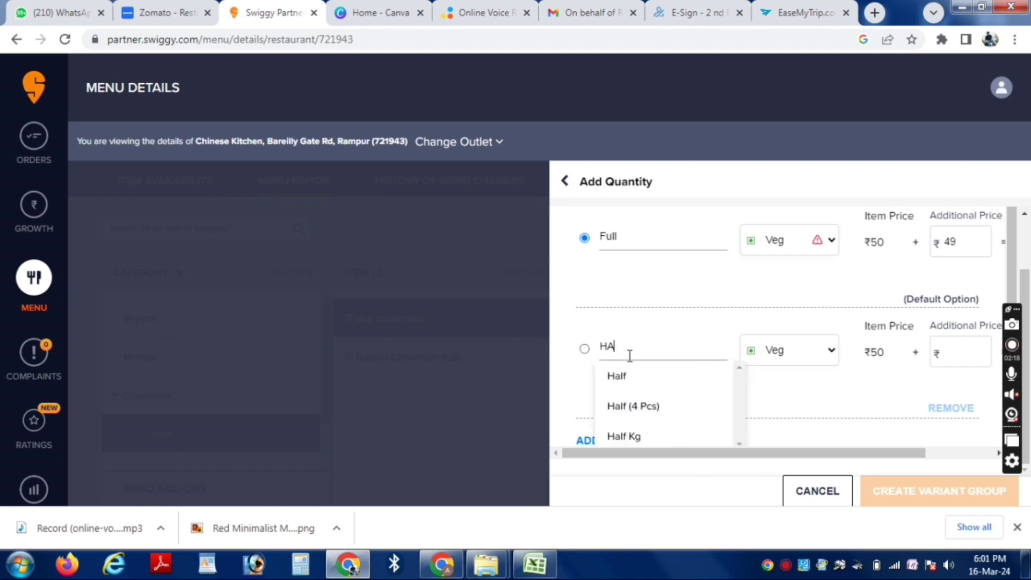
{"action": "left_click", "coordinate": [632, 376]}
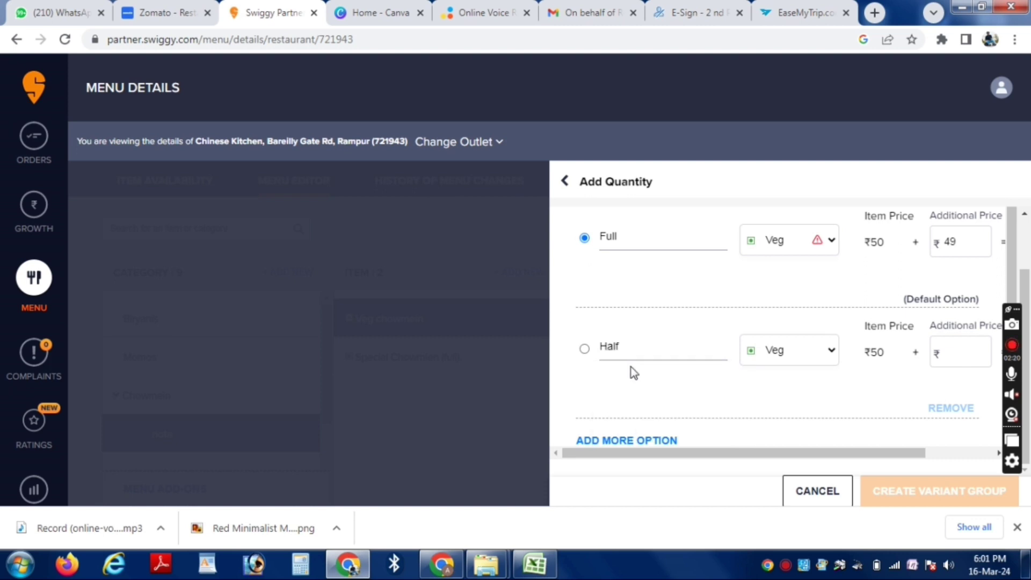
{"action": "left_click", "coordinate": [815, 354]}
{"action": "left_click", "coordinate": [868, 391]}
{"action": "left_click", "coordinate": [952, 355]}
{"action": "type", "text": "0"}
{"action": "left_click", "coordinate": [841, 397]}
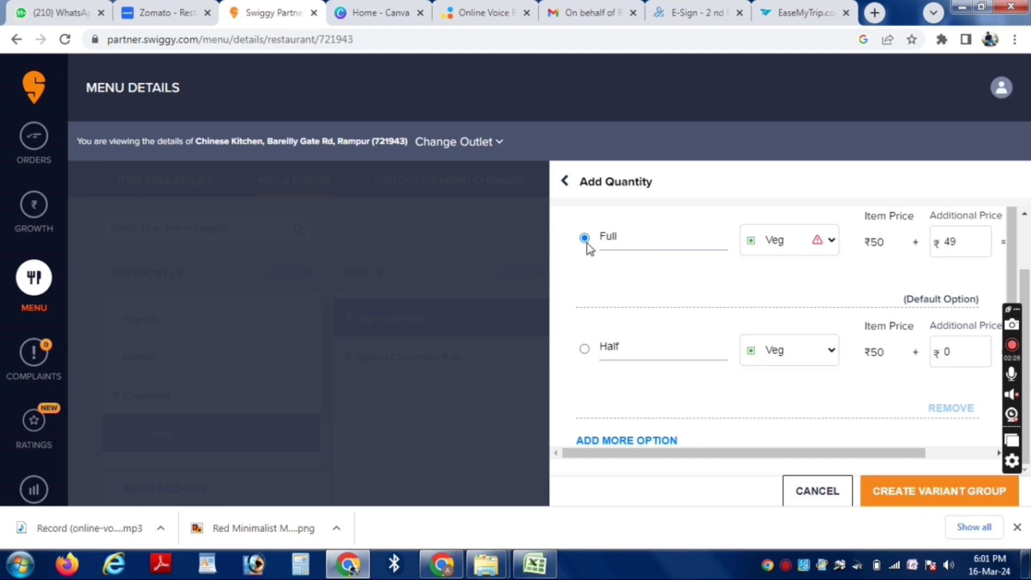
Make Half the default option and create the Quantity variant group.
{"action": "left_click", "coordinate": [584, 348]}
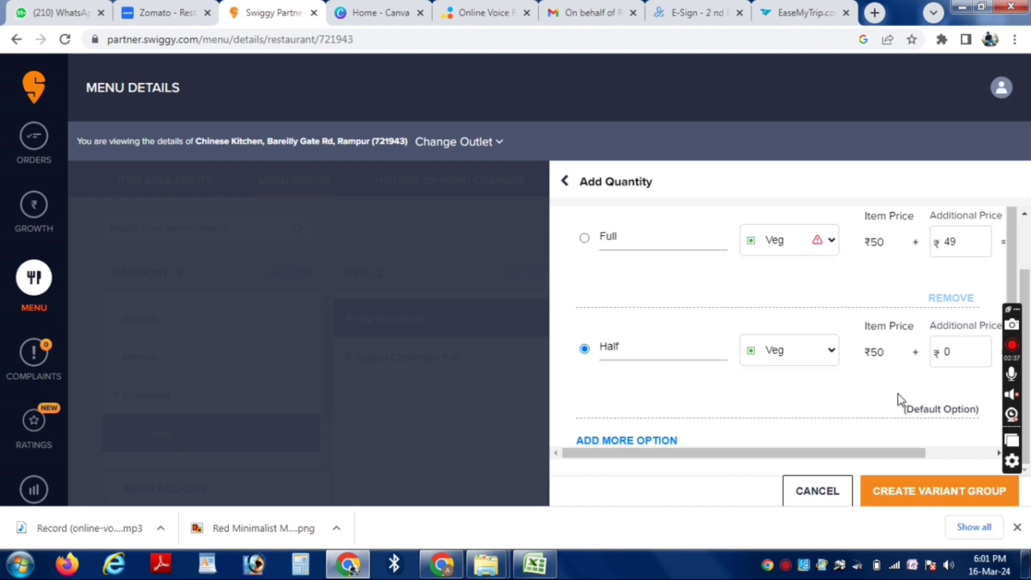
{"action": "left_click", "coordinate": [893, 486]}
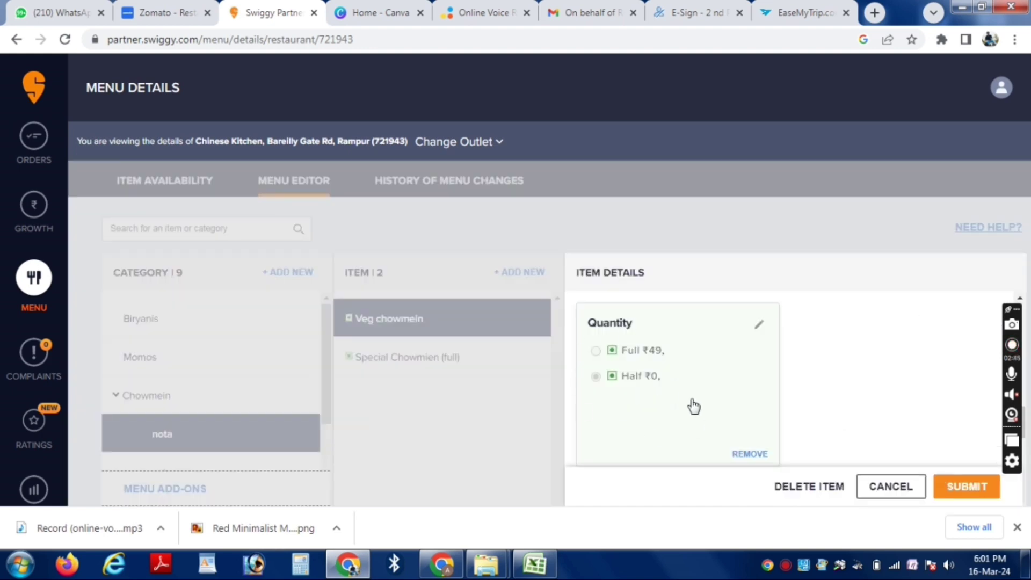
Start an Extras add-on group for Veg chowmein and open the choice of options to add to it.
{"action": "scroll", "coordinate": [897, 442], "scroll_direction": "down", "scroll_amount": 4}
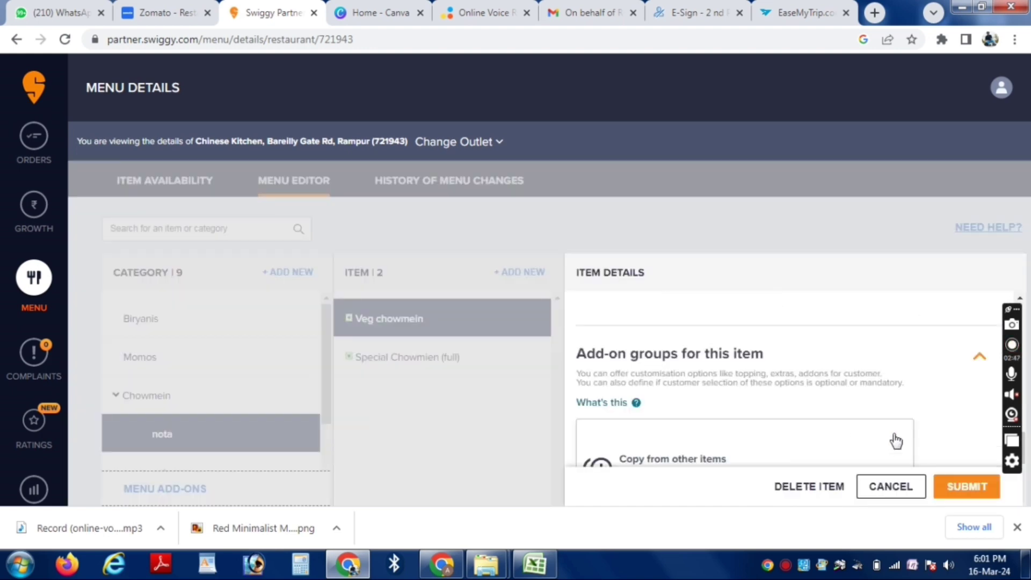
{"action": "scroll", "coordinate": [895, 440], "scroll_direction": "up", "scroll_amount": 5}
{"action": "scroll", "coordinate": [869, 429], "scroll_direction": "up", "scroll_amount": 3}
{"action": "scroll", "coordinate": [824, 418], "scroll_direction": "down", "scroll_amount": 3}
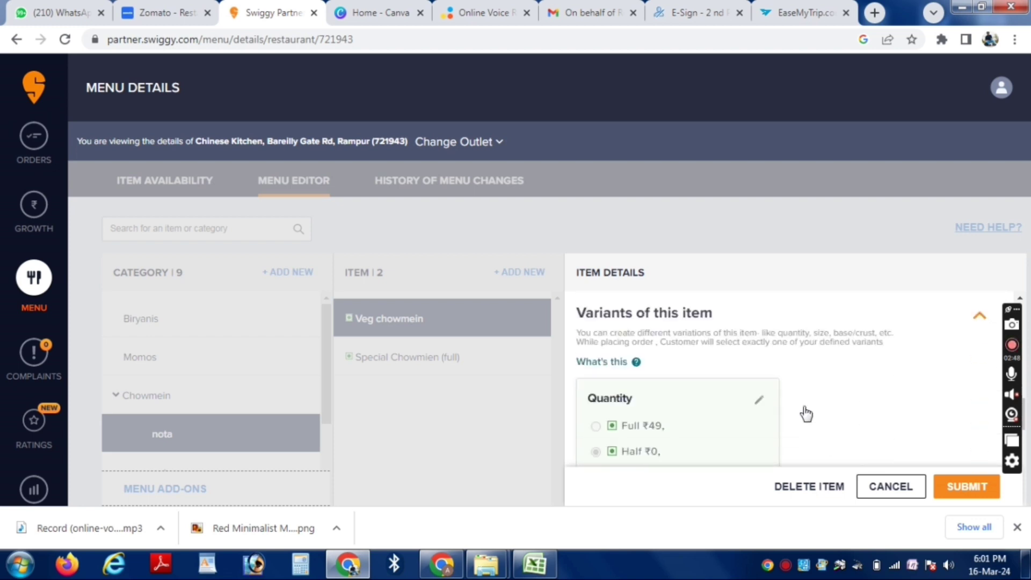
{"action": "scroll", "coordinate": [722, 378], "scroll_direction": "down", "scroll_amount": 4}
{"action": "scroll", "coordinate": [735, 379], "scroll_direction": "down", "scroll_amount": 3}
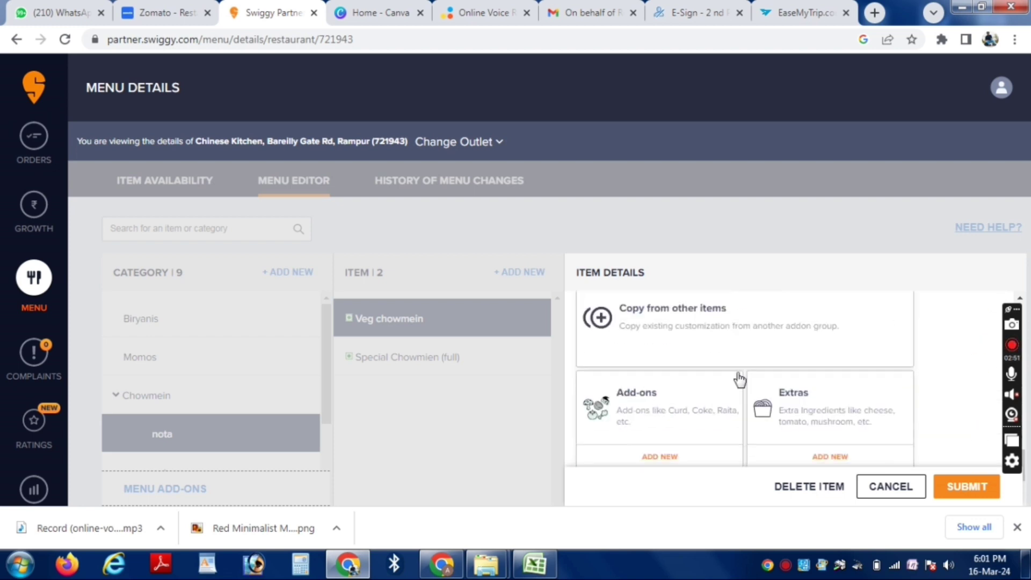
{"action": "scroll", "coordinate": [740, 380], "scroll_direction": "down", "scroll_amount": 1}
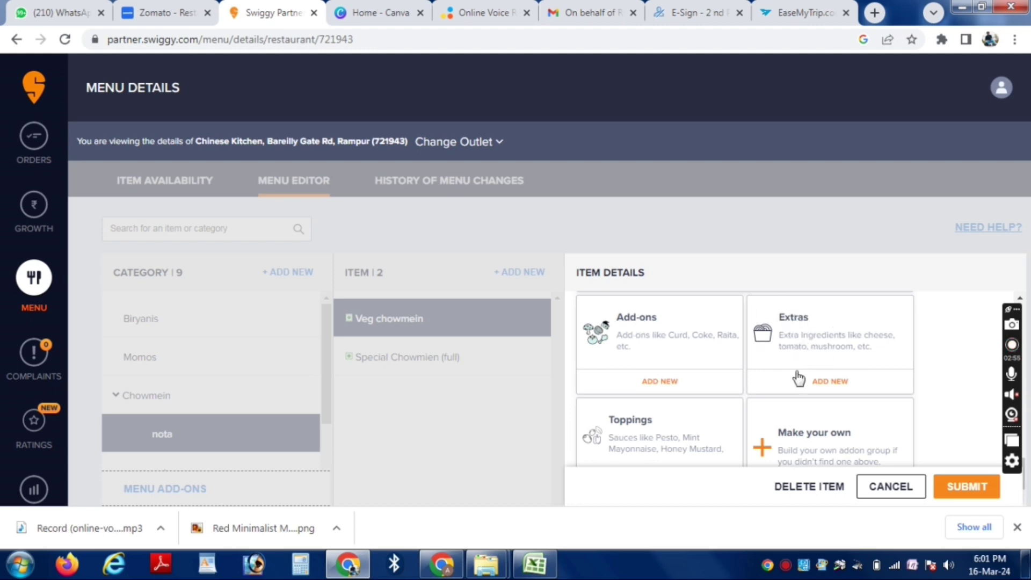
{"action": "left_click", "coordinate": [846, 384]}
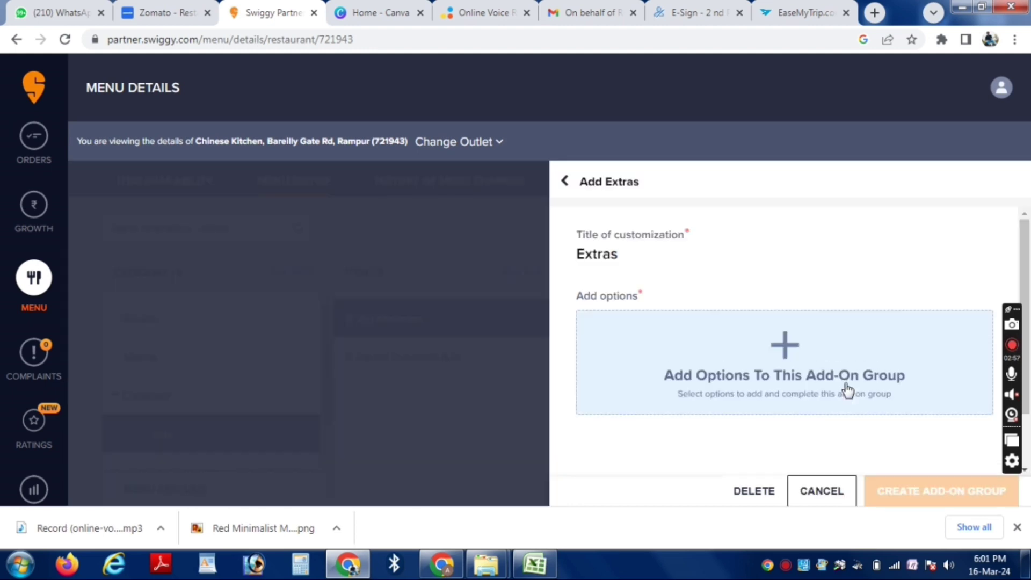
{"action": "left_click", "coordinate": [790, 349]}
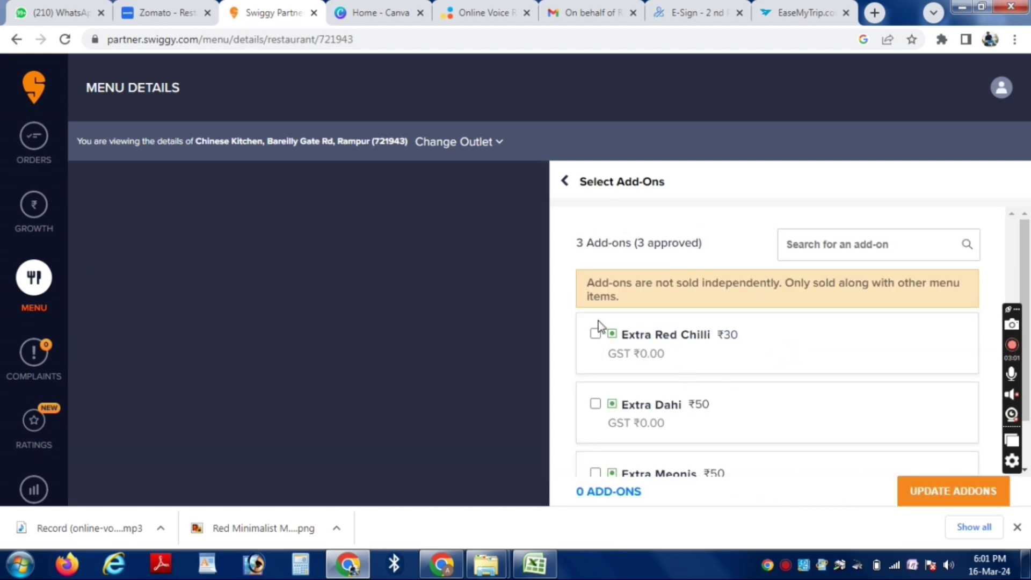
Select Extra Red Chilli and Extra Meonis as the options and create the Extras add-on group.
{"action": "scroll", "coordinate": [629, 413], "scroll_direction": "down", "scroll_amount": 2}
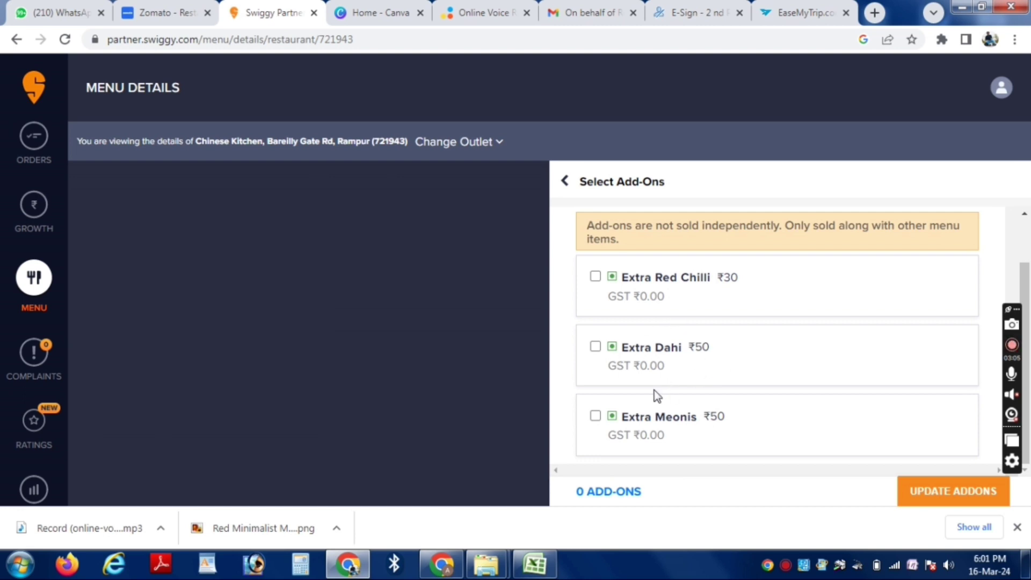
{"action": "scroll", "coordinate": [821, 398], "scroll_direction": "up", "scroll_amount": 2}
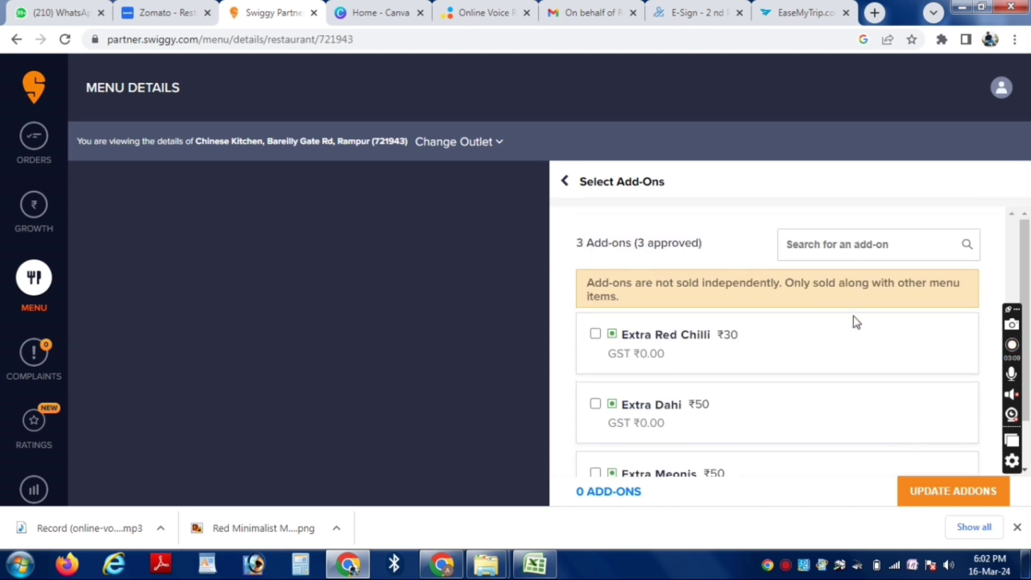
{"action": "scroll", "coordinate": [849, 338], "scroll_direction": "down", "scroll_amount": 2}
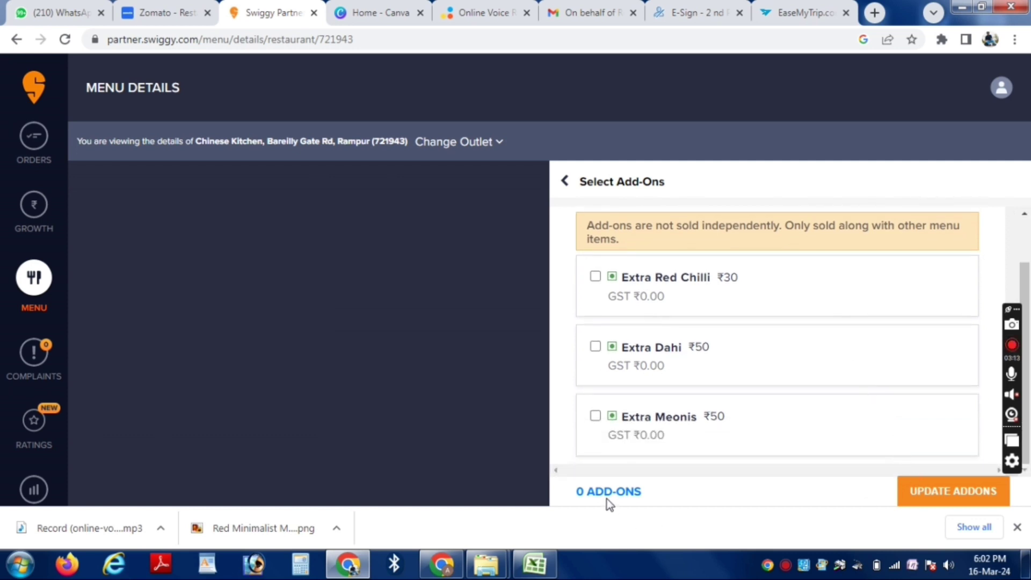
{"action": "left_click", "coordinate": [595, 277]}
{"action": "left_click", "coordinate": [595, 416]}
{"action": "scroll", "coordinate": [727, 295], "scroll_direction": "up", "scroll_amount": 2}
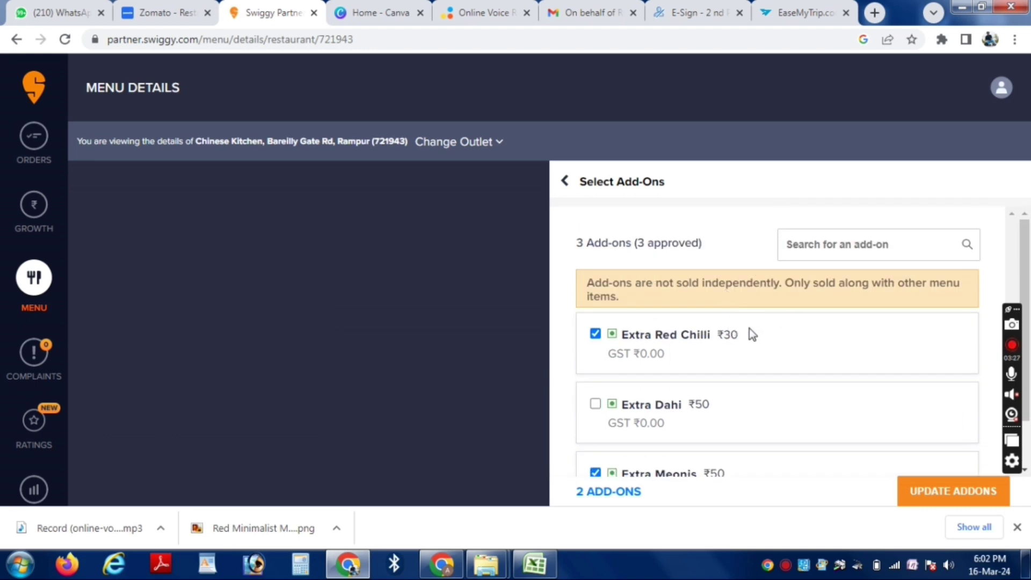
{"action": "scroll", "coordinate": [752, 330], "scroll_direction": "down", "scroll_amount": 1}
{"action": "left_click", "coordinate": [920, 490]}
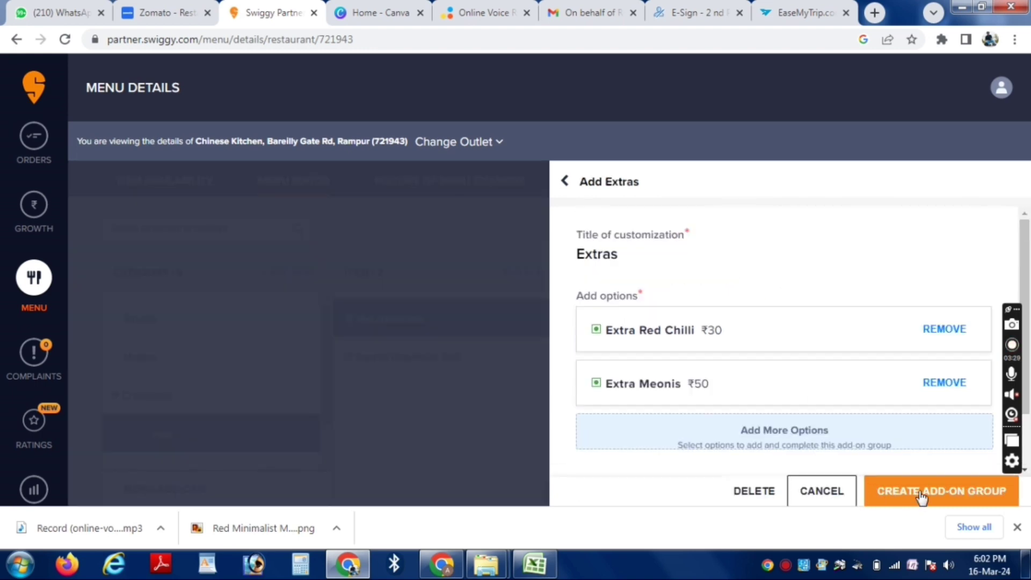
{"action": "scroll", "coordinate": [841, 392], "scroll_direction": "down", "scroll_amount": 1}
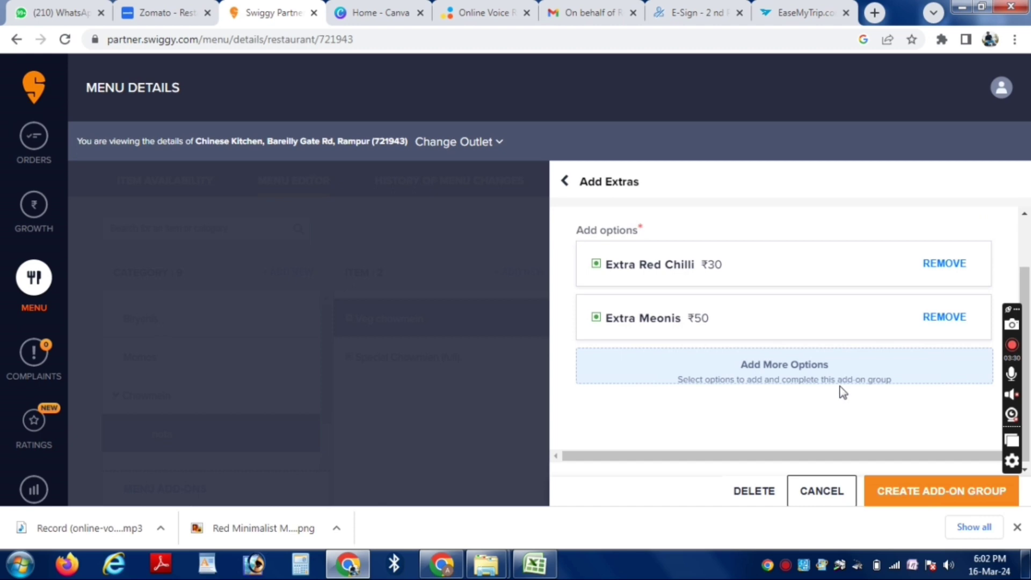
{"action": "left_click", "coordinate": [901, 491]}
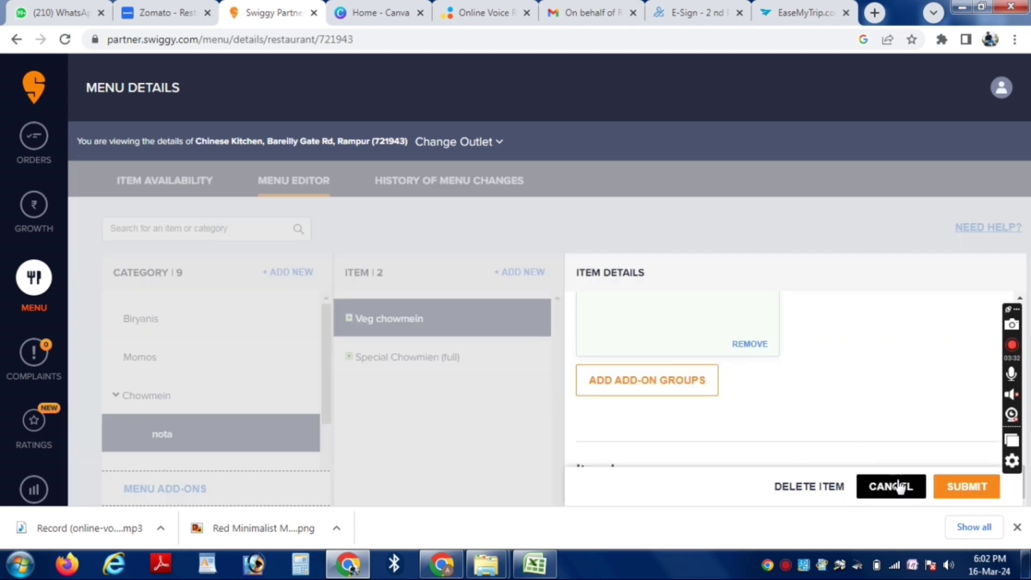
Fill in the missing Veg chowmein item description with "RED CHILL" and submit the item changes.
{"action": "left_click", "coordinate": [957, 489]}
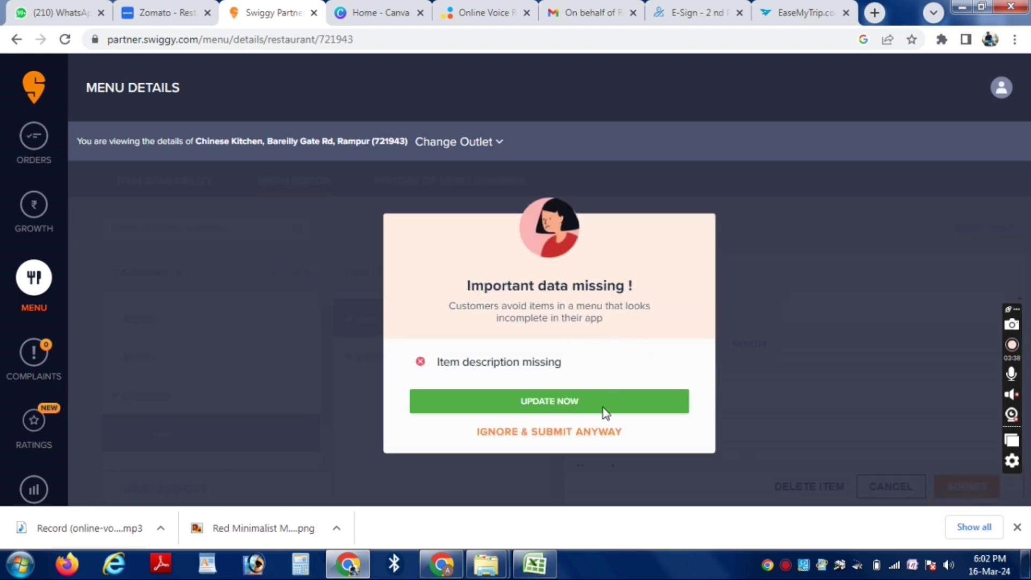
{"action": "left_click", "coordinate": [584, 406]}
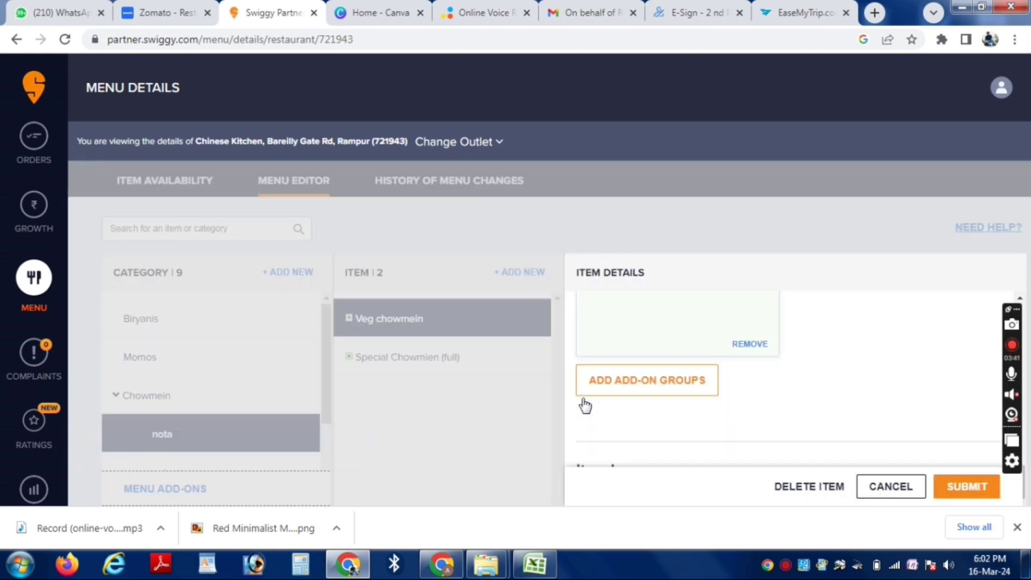
{"action": "scroll", "coordinate": [757, 377], "scroll_direction": "up", "scroll_amount": 15}
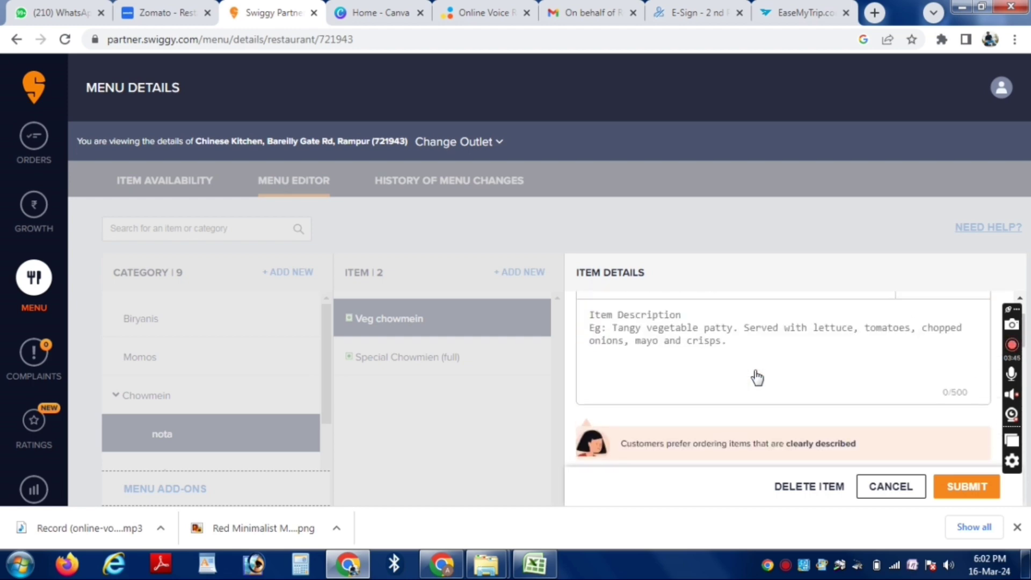
{"action": "scroll", "coordinate": [757, 378], "scroll_direction": "up", "scroll_amount": 2}
{"action": "left_click", "coordinate": [642, 394]}
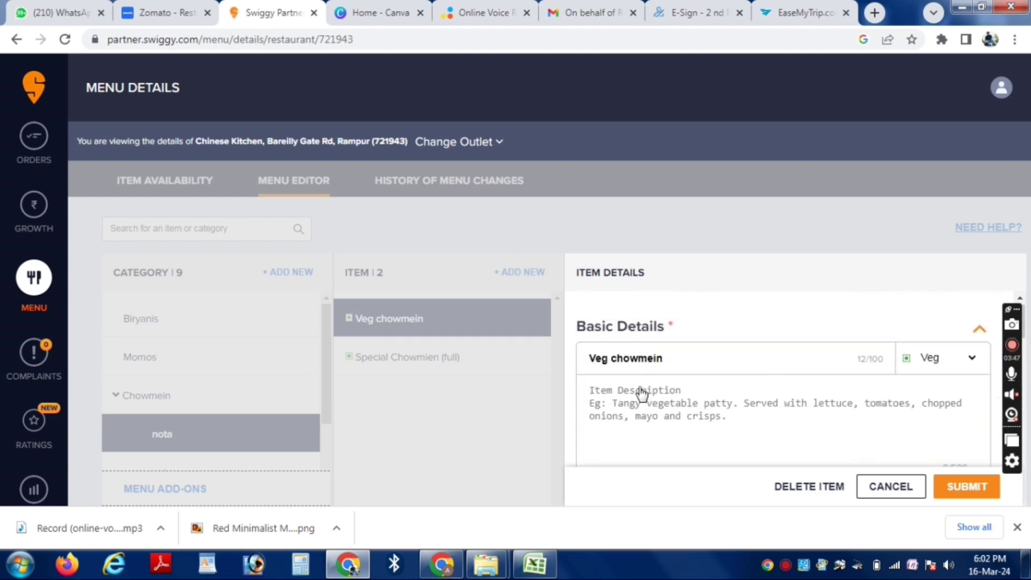
{"action": "type", "text": "RED CHILL"}
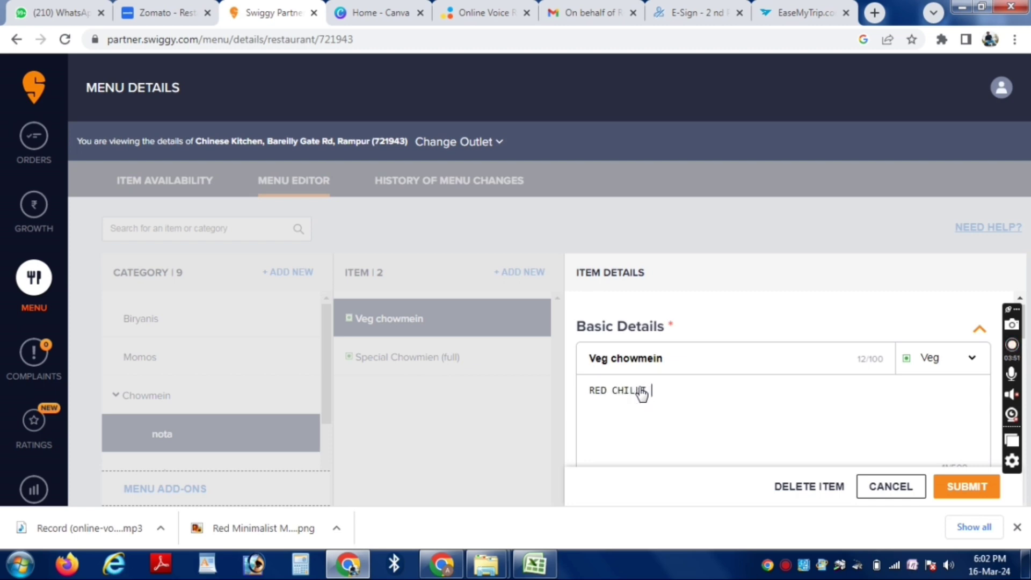
{"action": "scroll", "coordinate": [751, 418], "scroll_direction": "down", "scroll_amount": 5}
{"action": "left_click", "coordinate": [963, 486]}
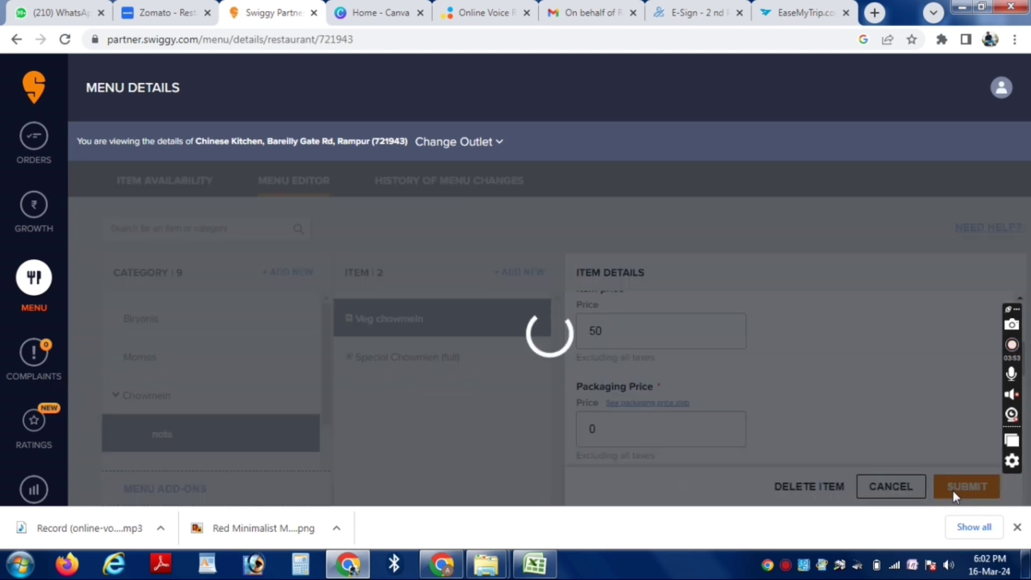